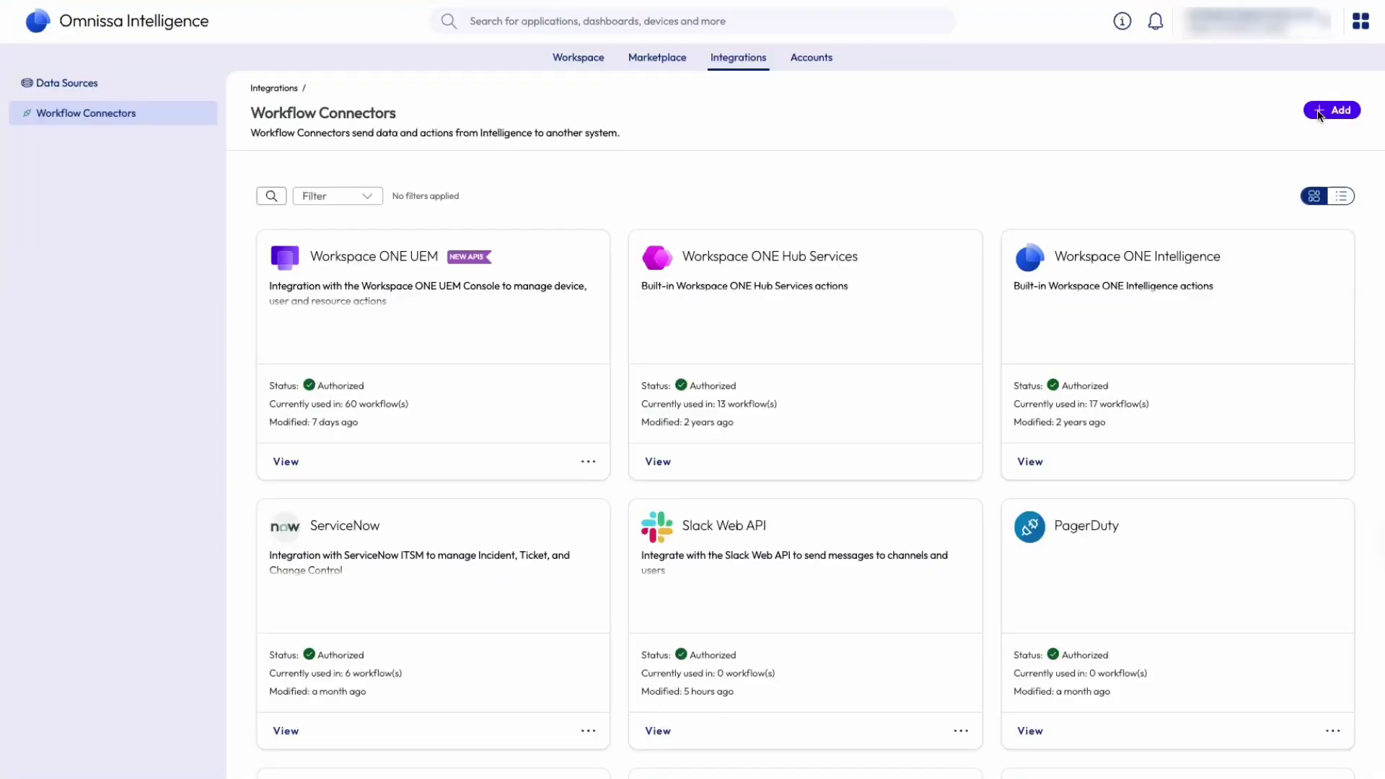
Add a Horizon Cloud Service Next-Gen connector and paste in its base URL.
left_click(1318, 113)
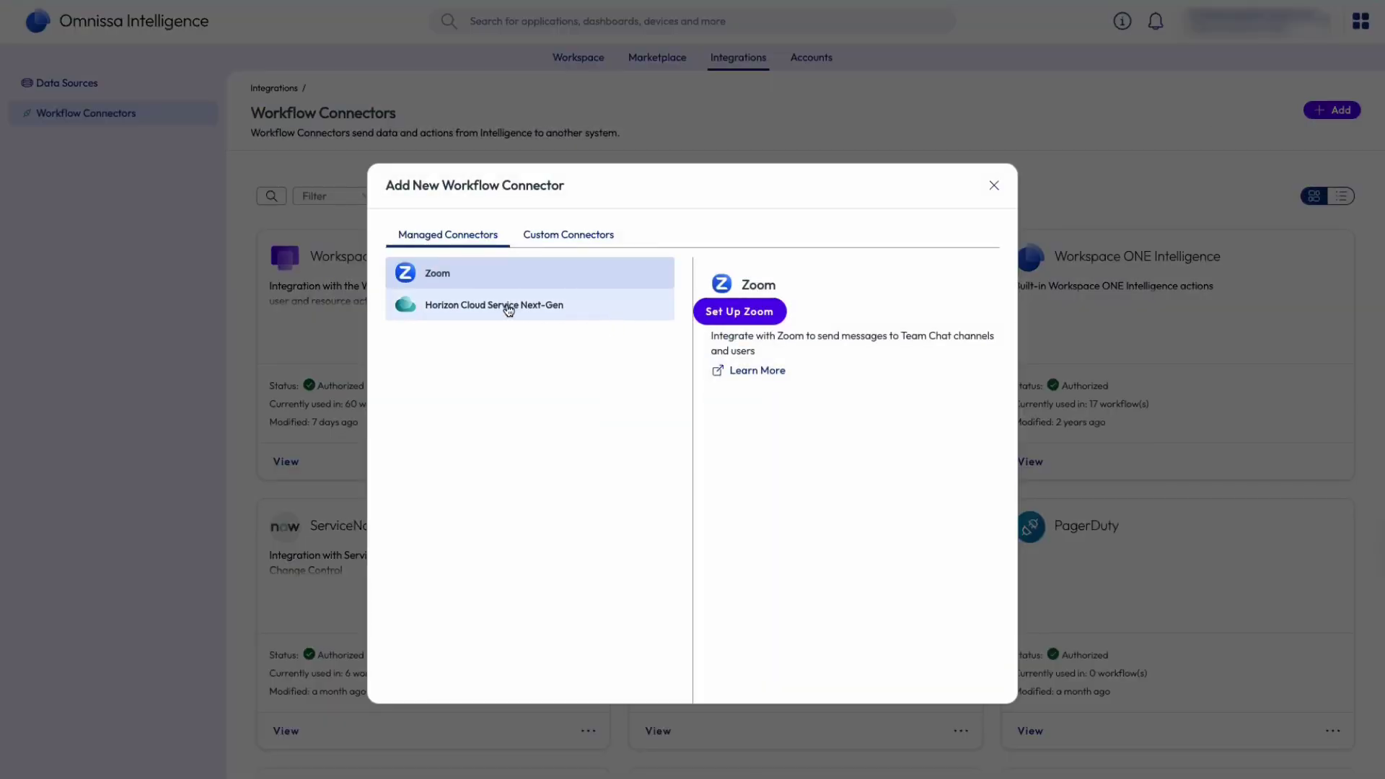
left_click(507, 309)
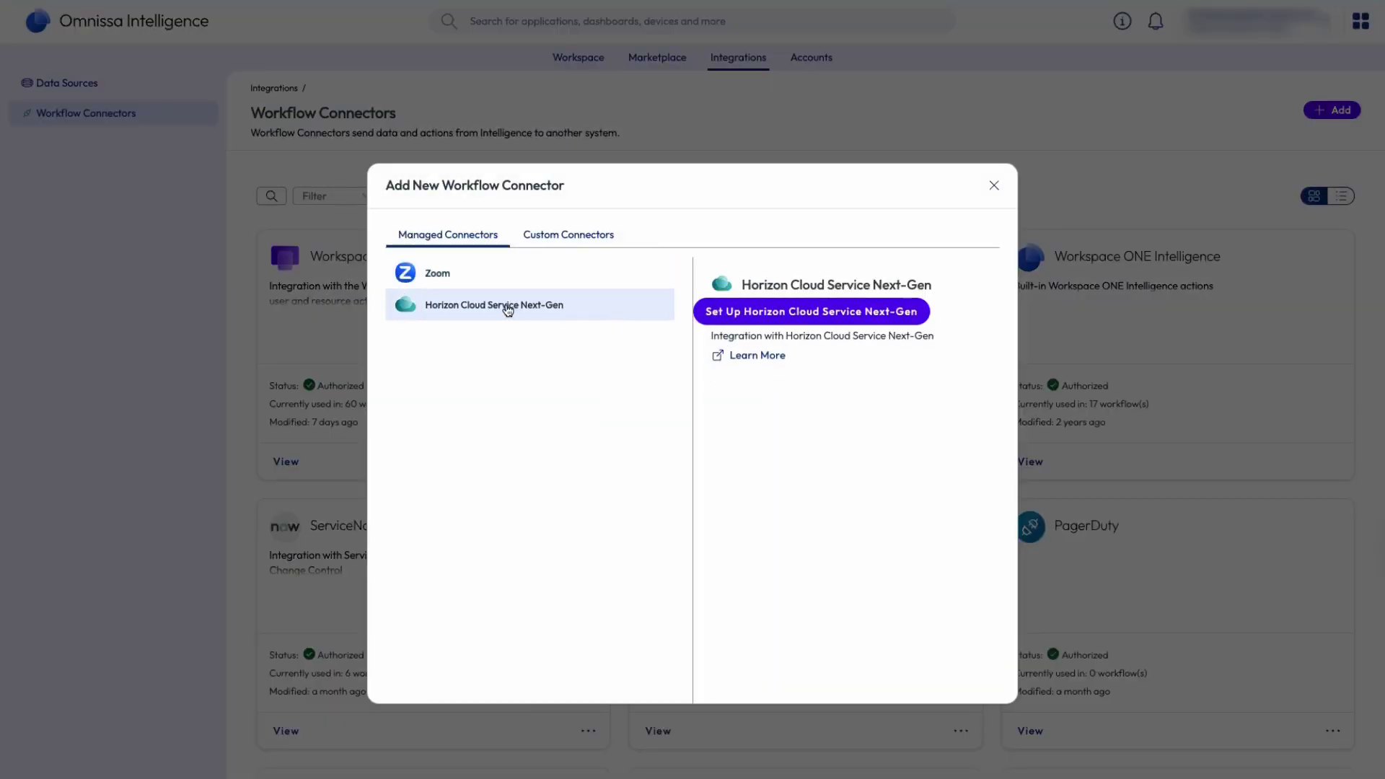
left_click(821, 312)
left_click(531, 418)
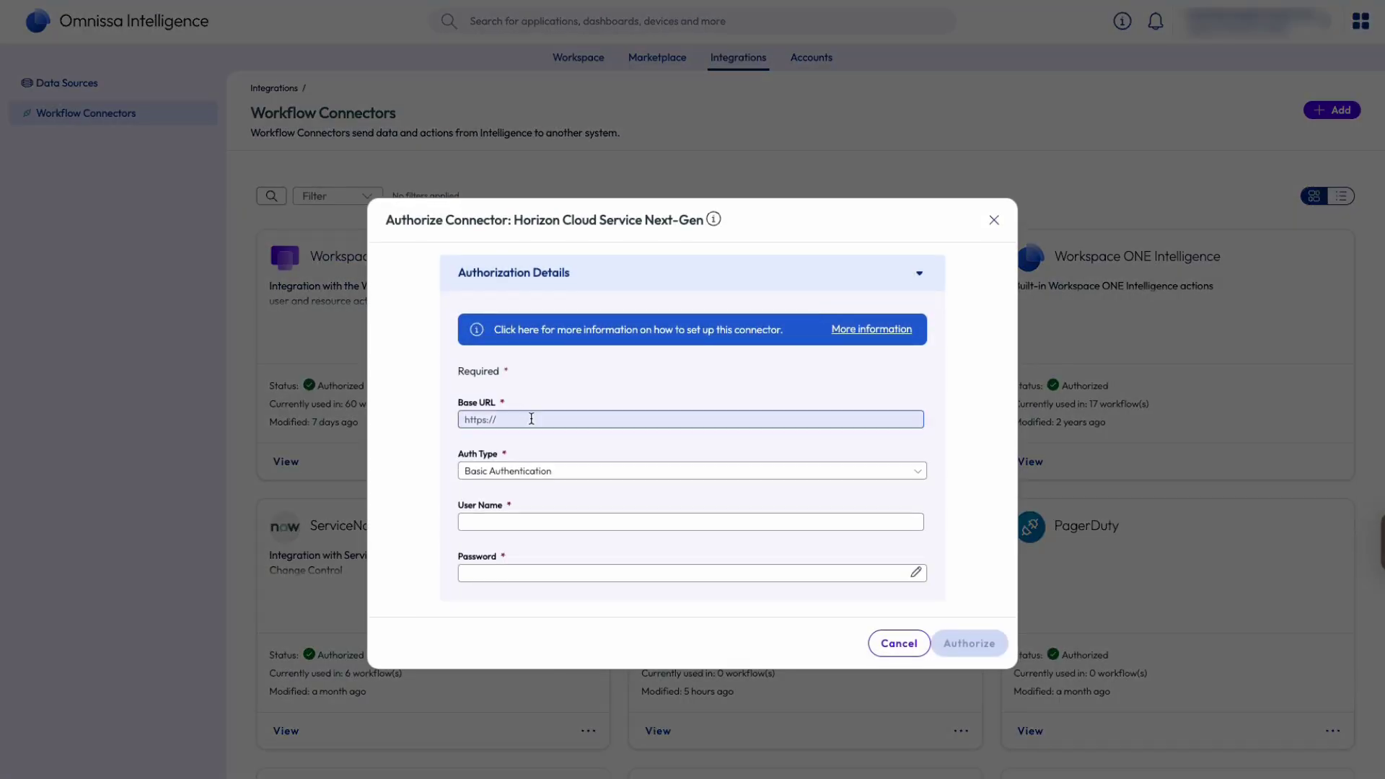
key("ctrl+v")
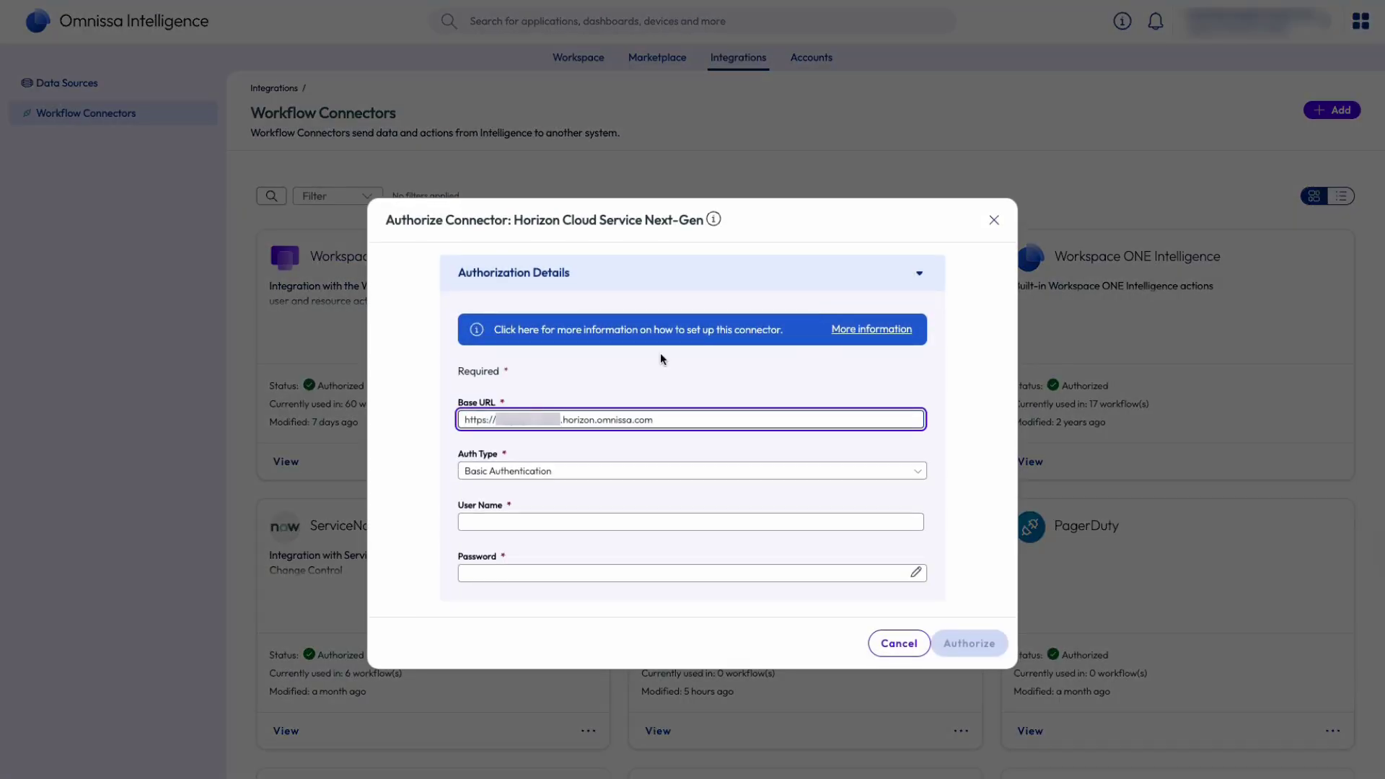
Set the connector's authentication to OAuth2, sending client credentials as a basic auth header.
left_click(567, 471)
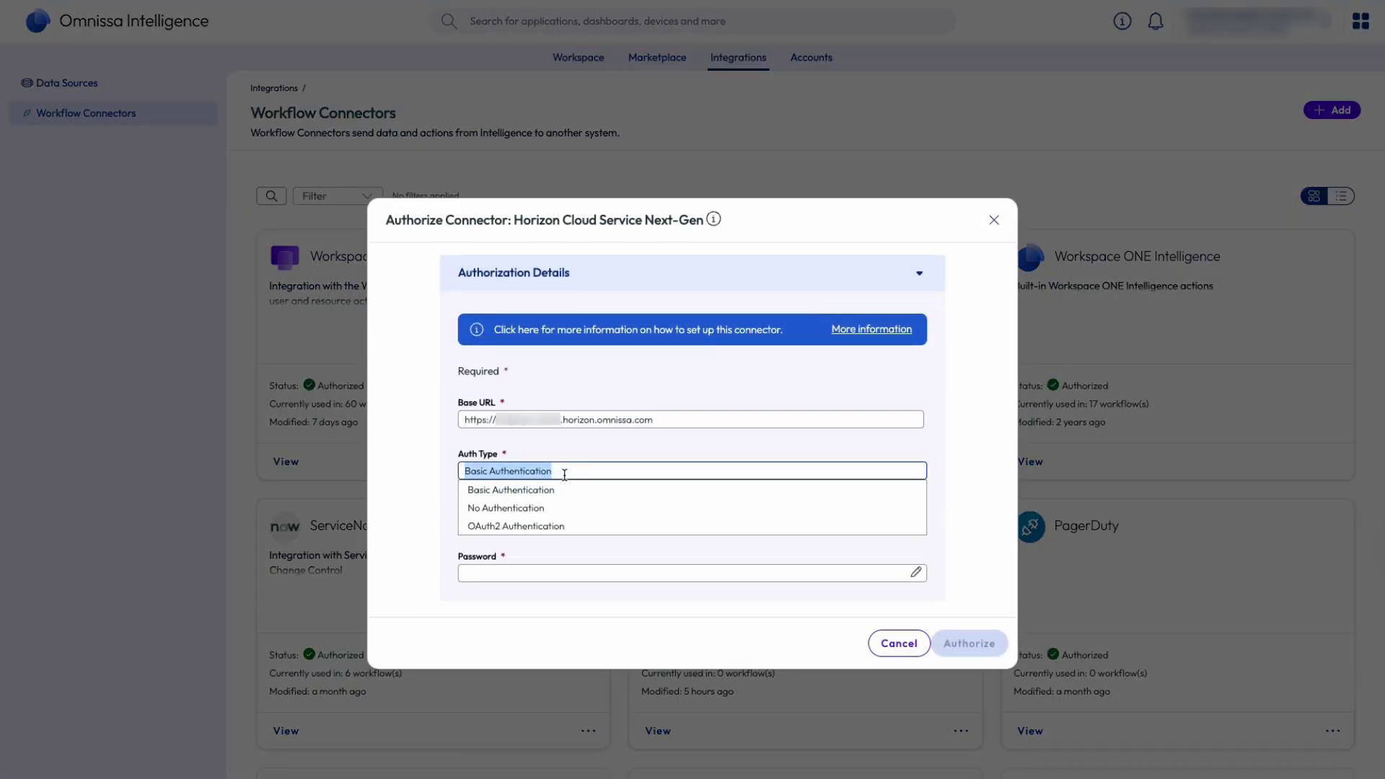
left_click(542, 526)
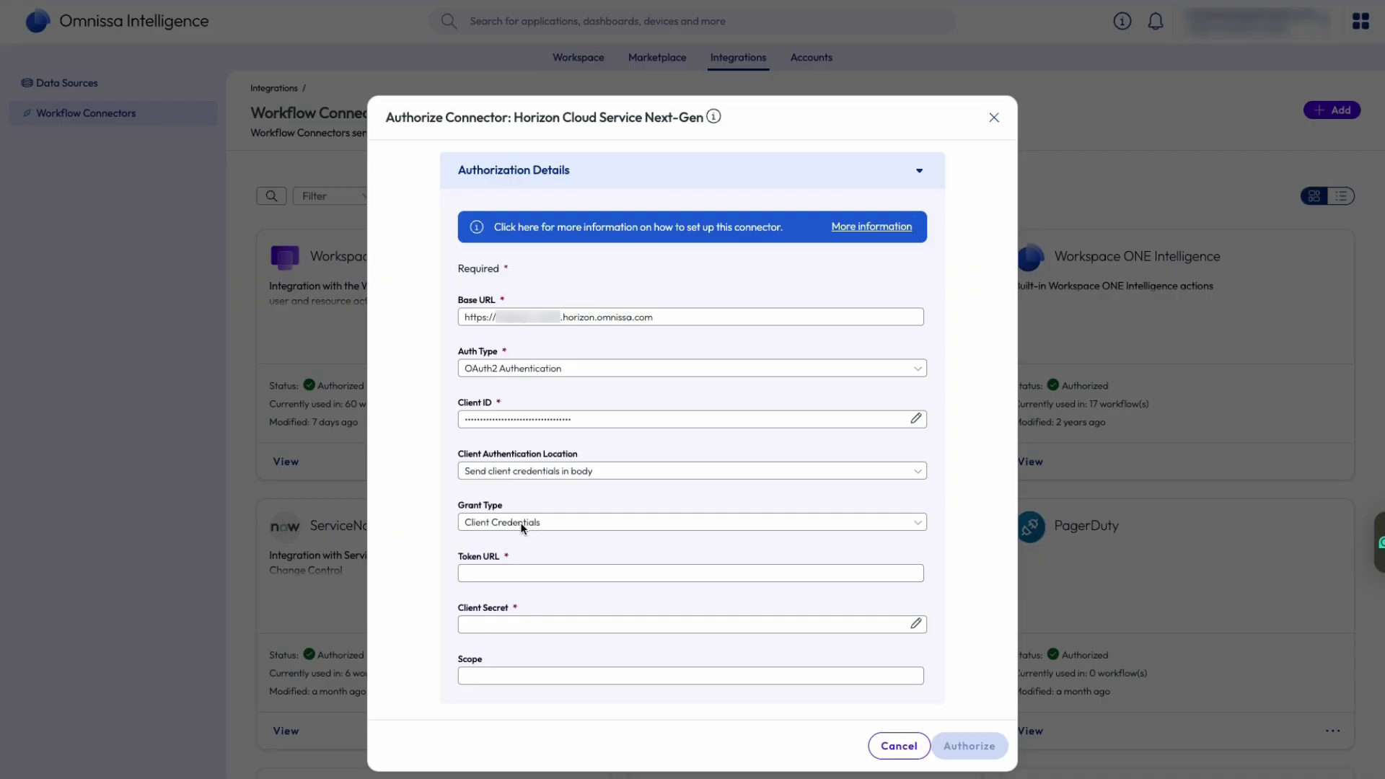
left_click(553, 474)
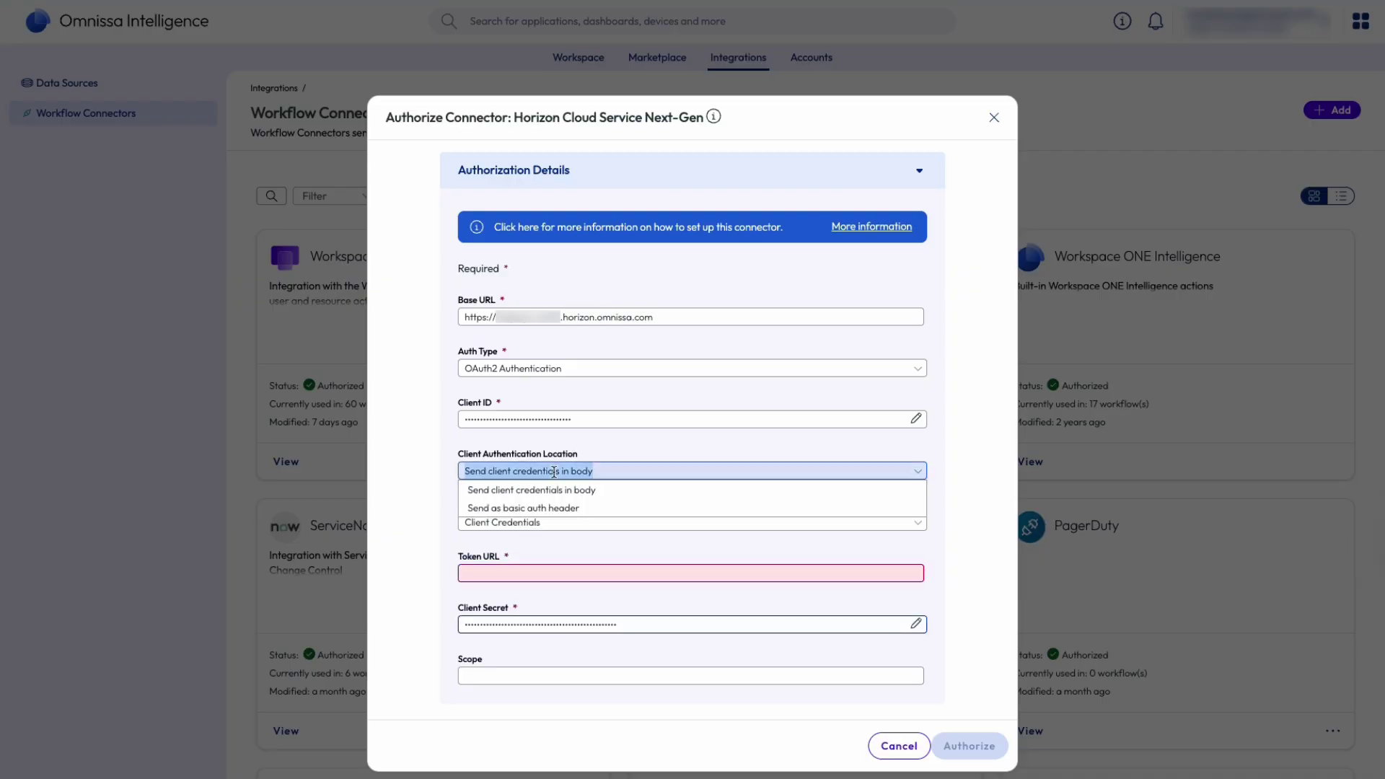
left_click(541, 508)
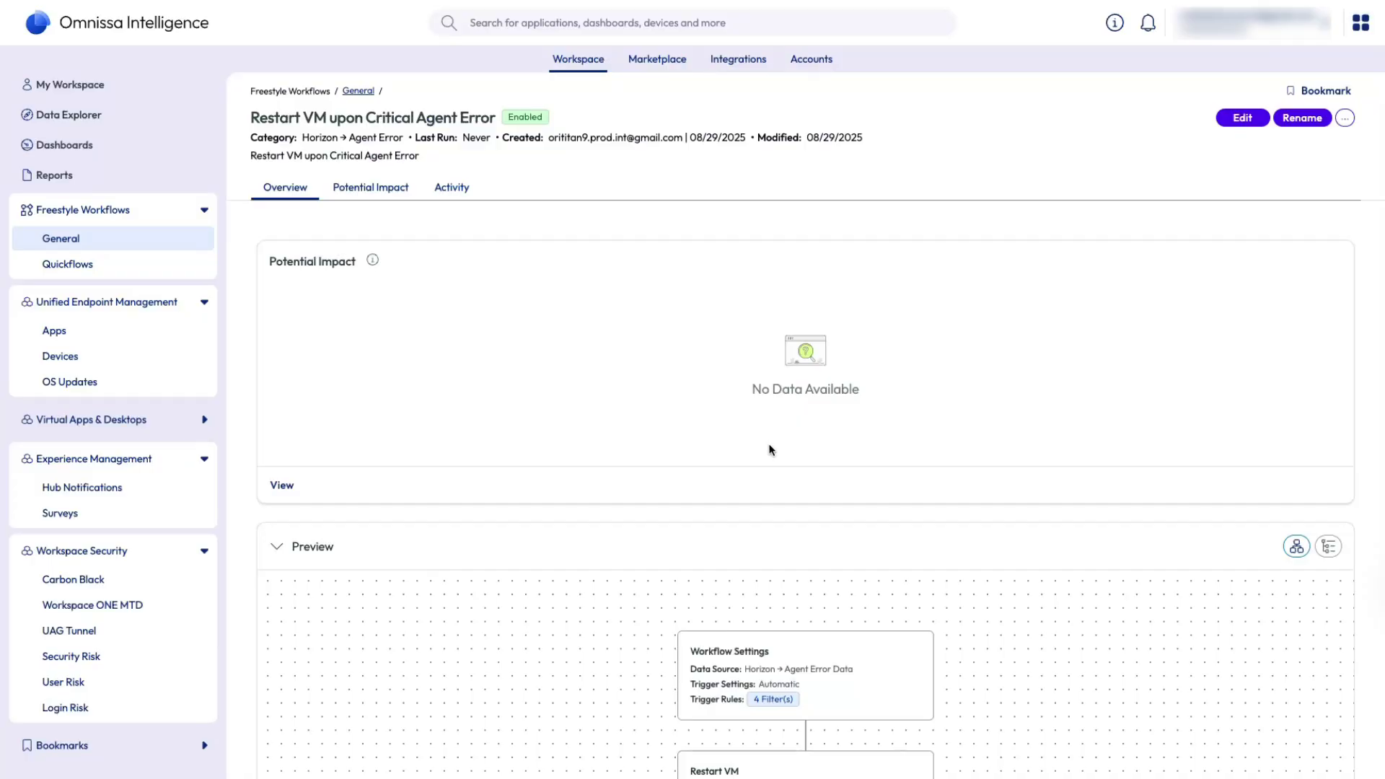
Evaluate the Restart VM workflow's impact (0 targets), then review its trigger filters, Restart VM and Send Email steps.
left_click(1242, 117)
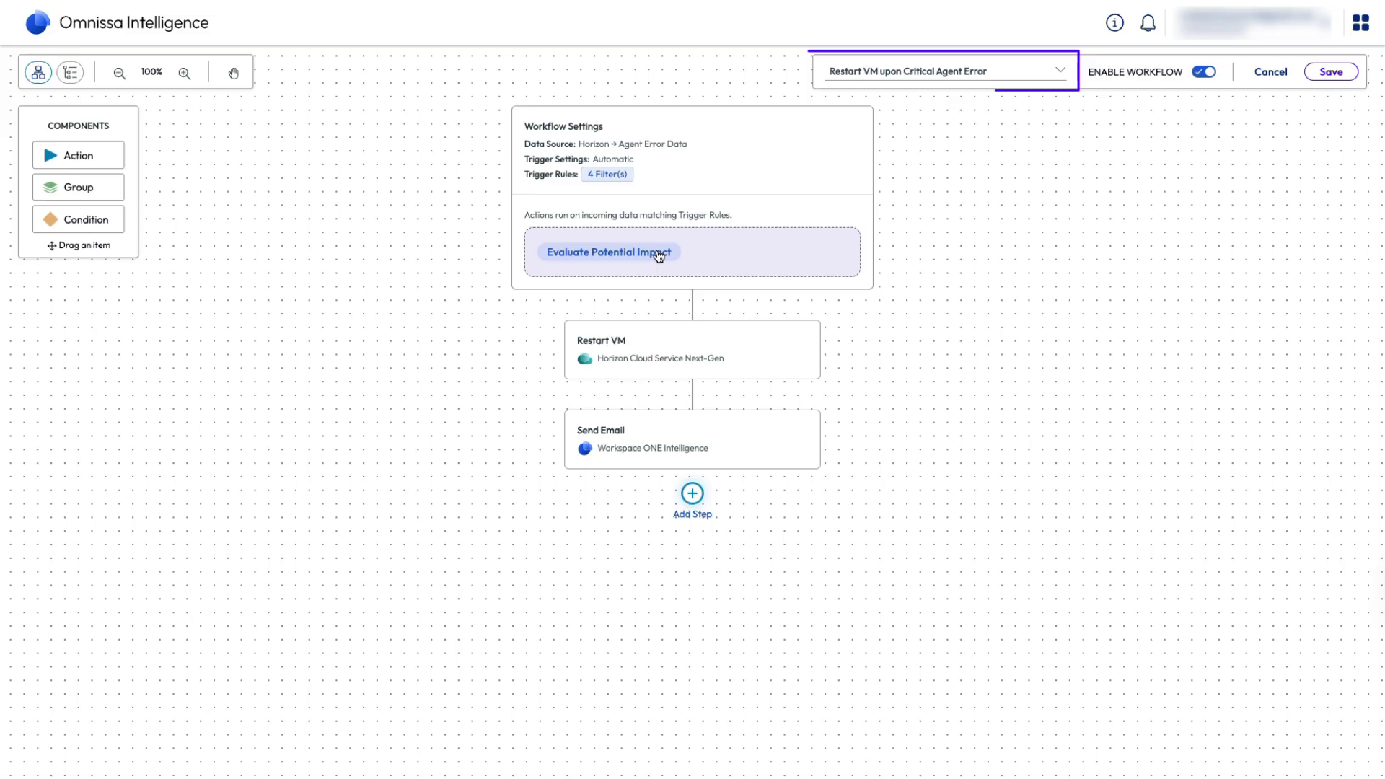
left_click(659, 254)
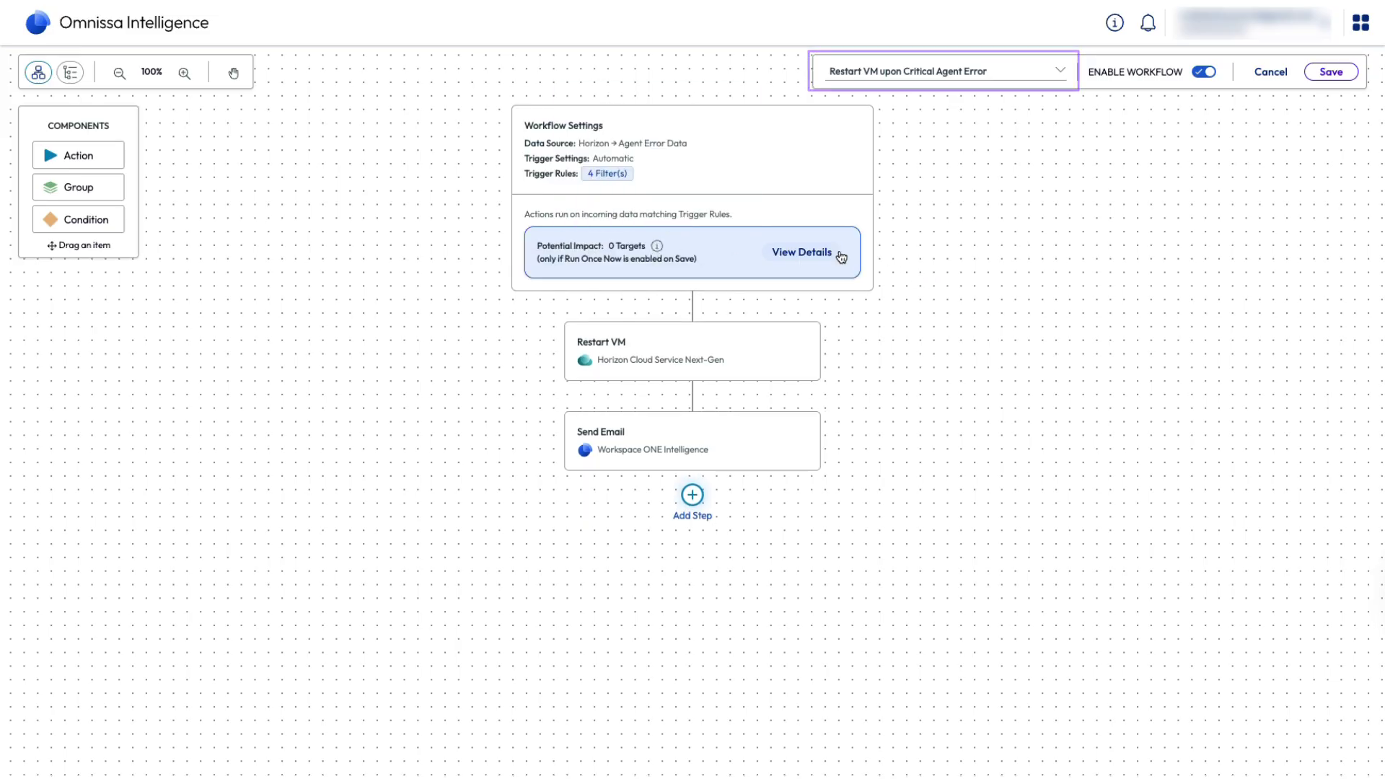
left_click(761, 181)
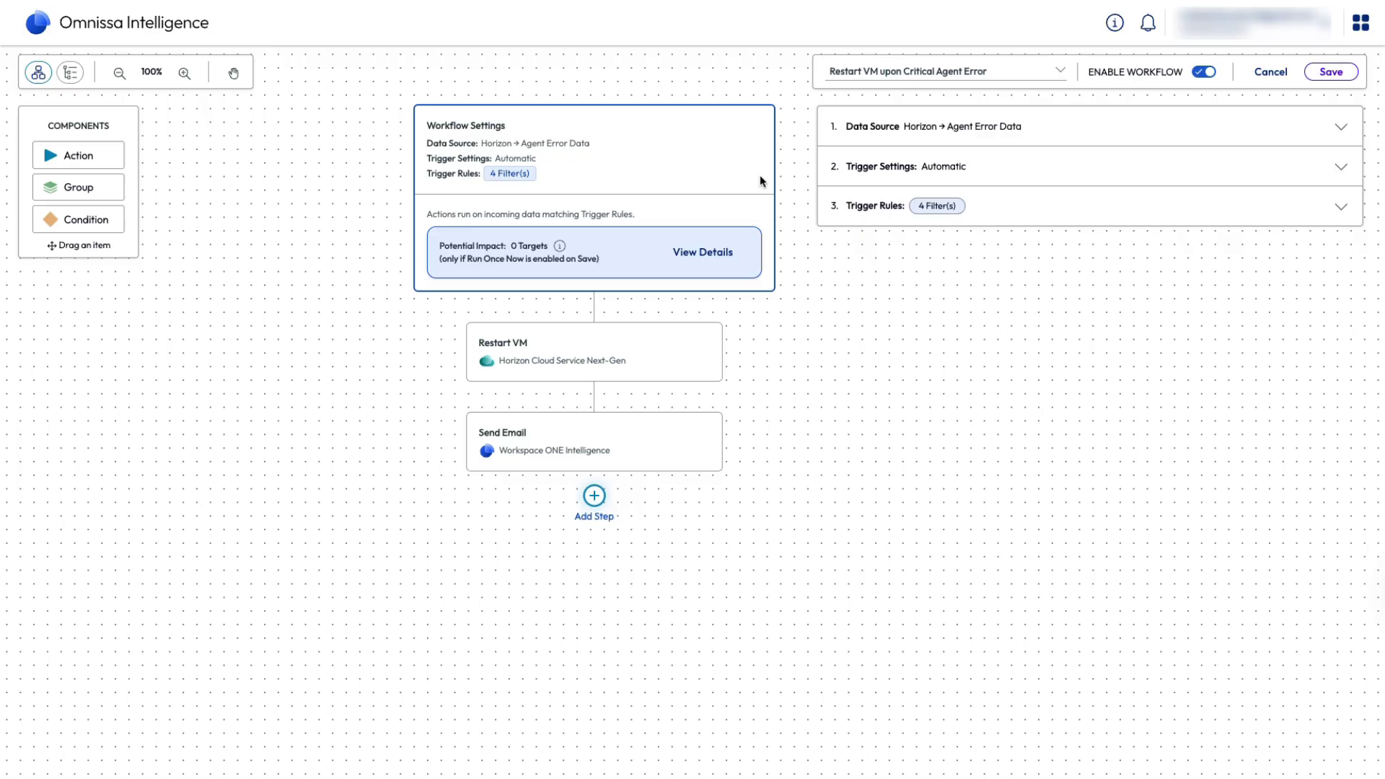
left_click(991, 222)
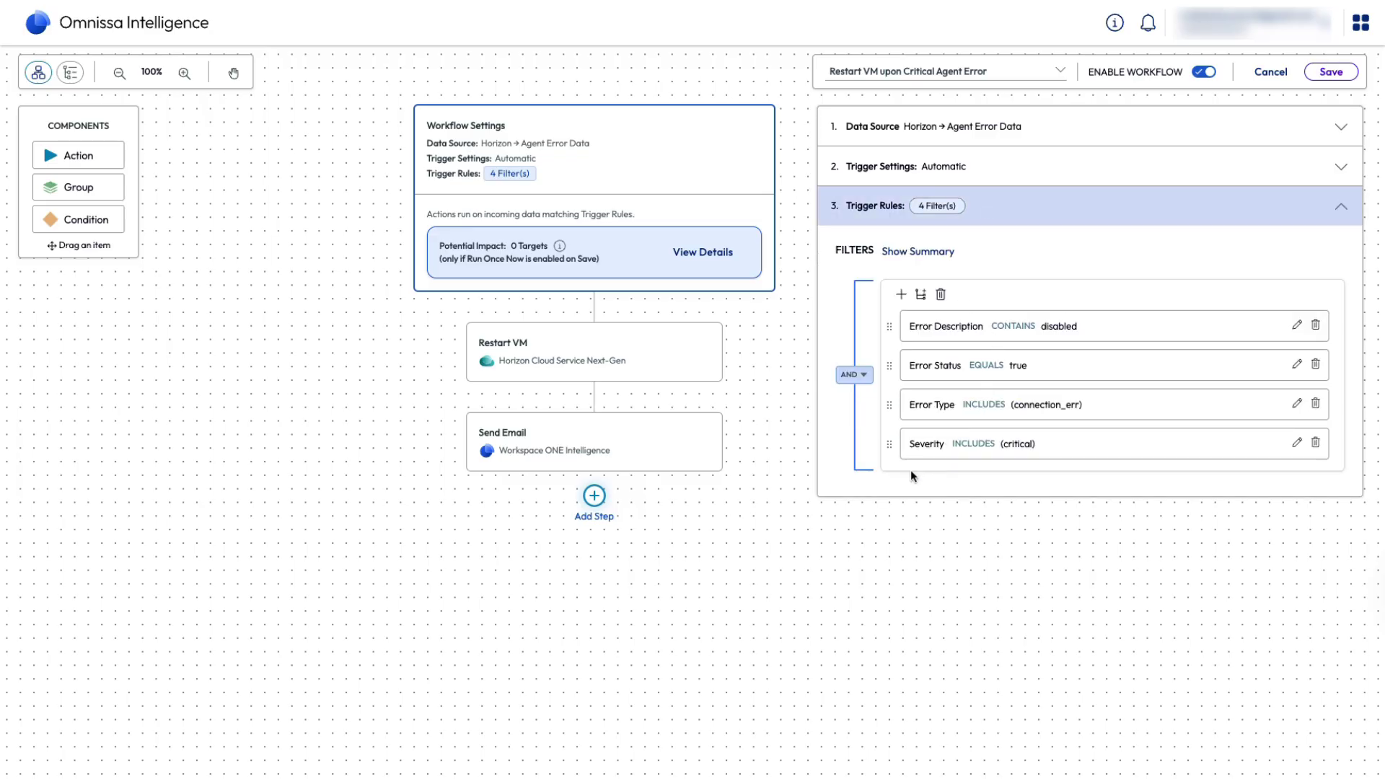
left_click(603, 365)
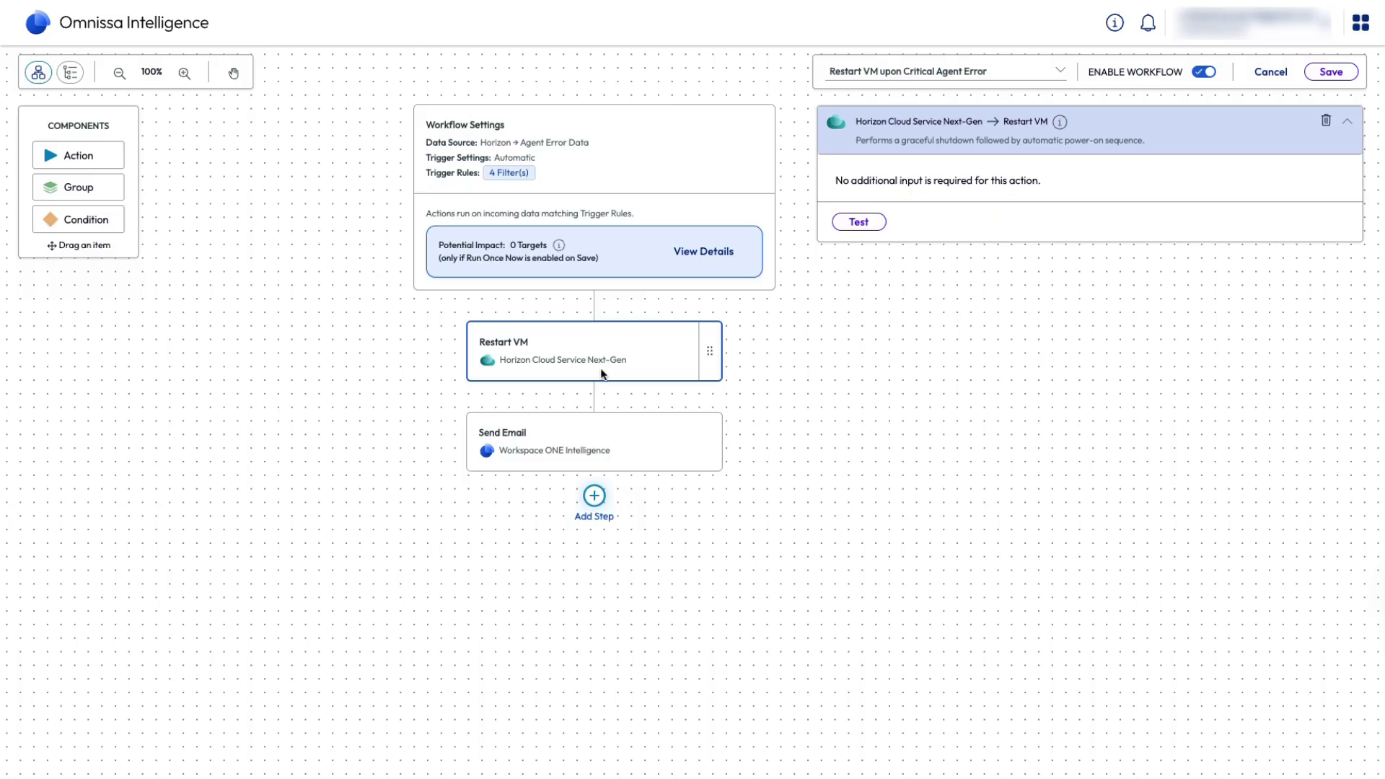
left_click(605, 449)
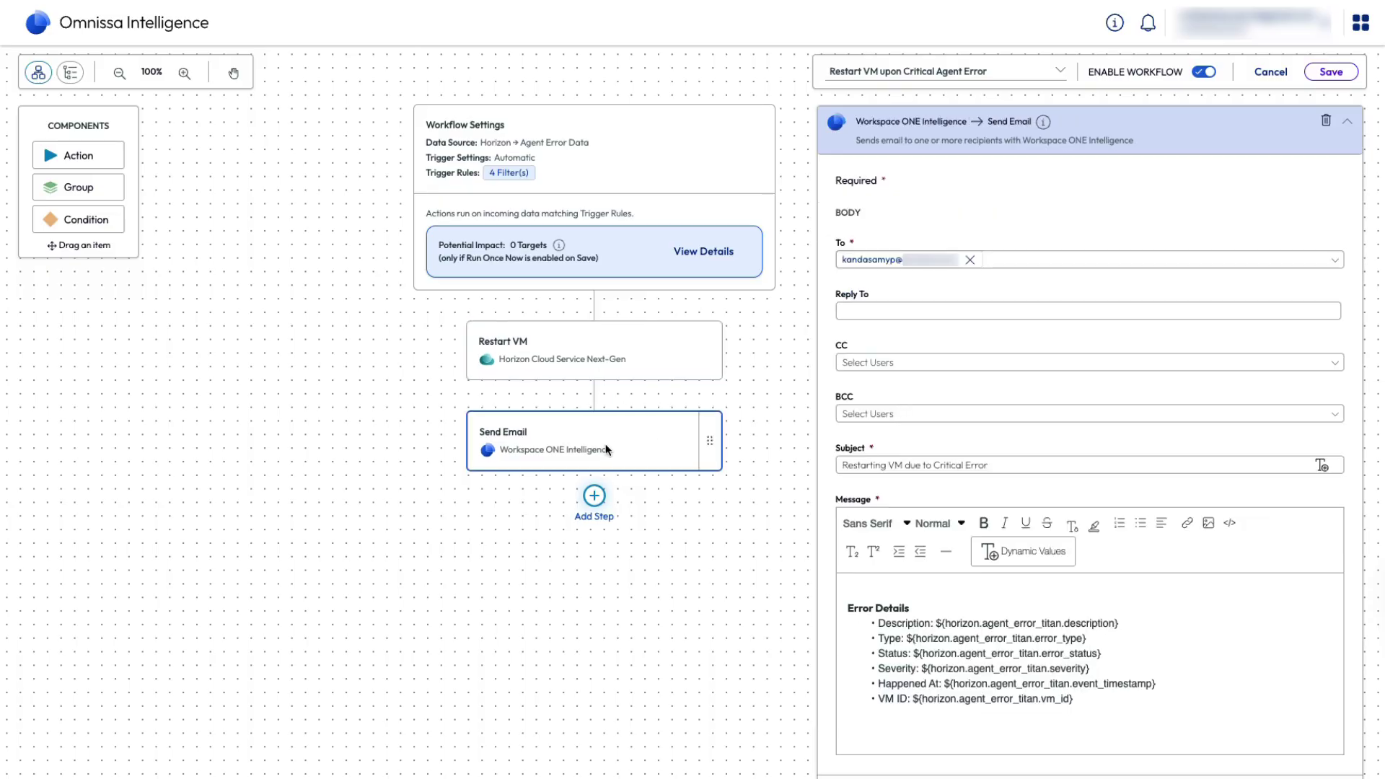
Add a ServiceNow Create Incident action step to the workflow.
left_click(594, 500)
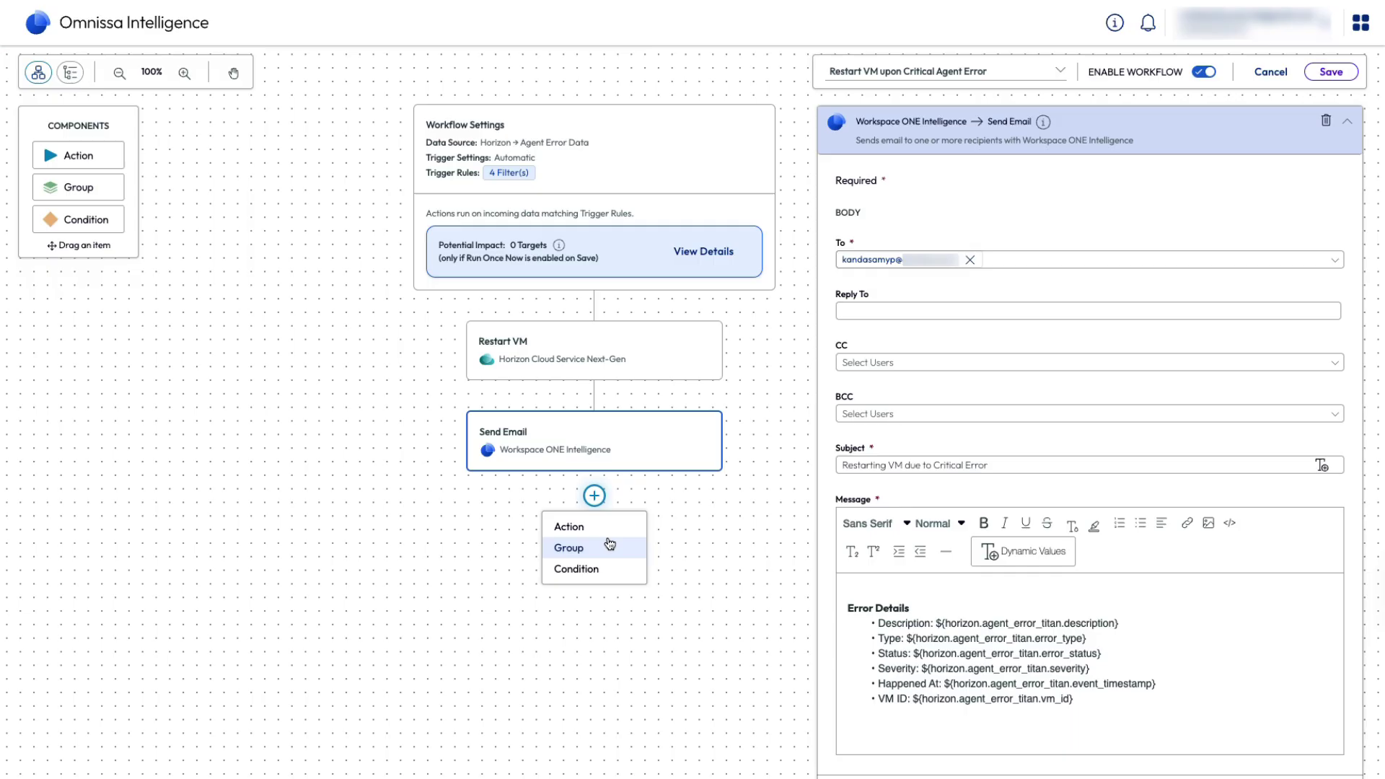
left_click(593, 524)
left_click(965, 282)
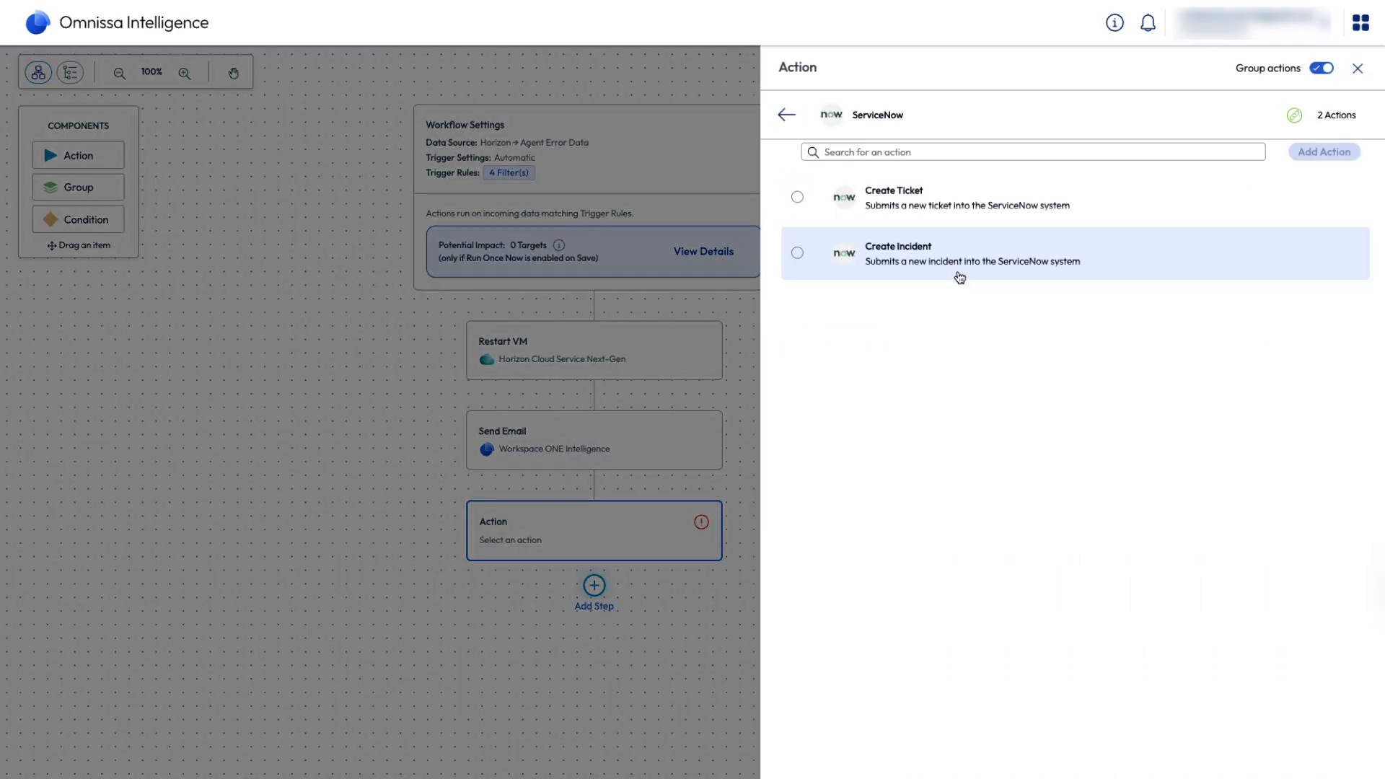
left_click(941, 251)
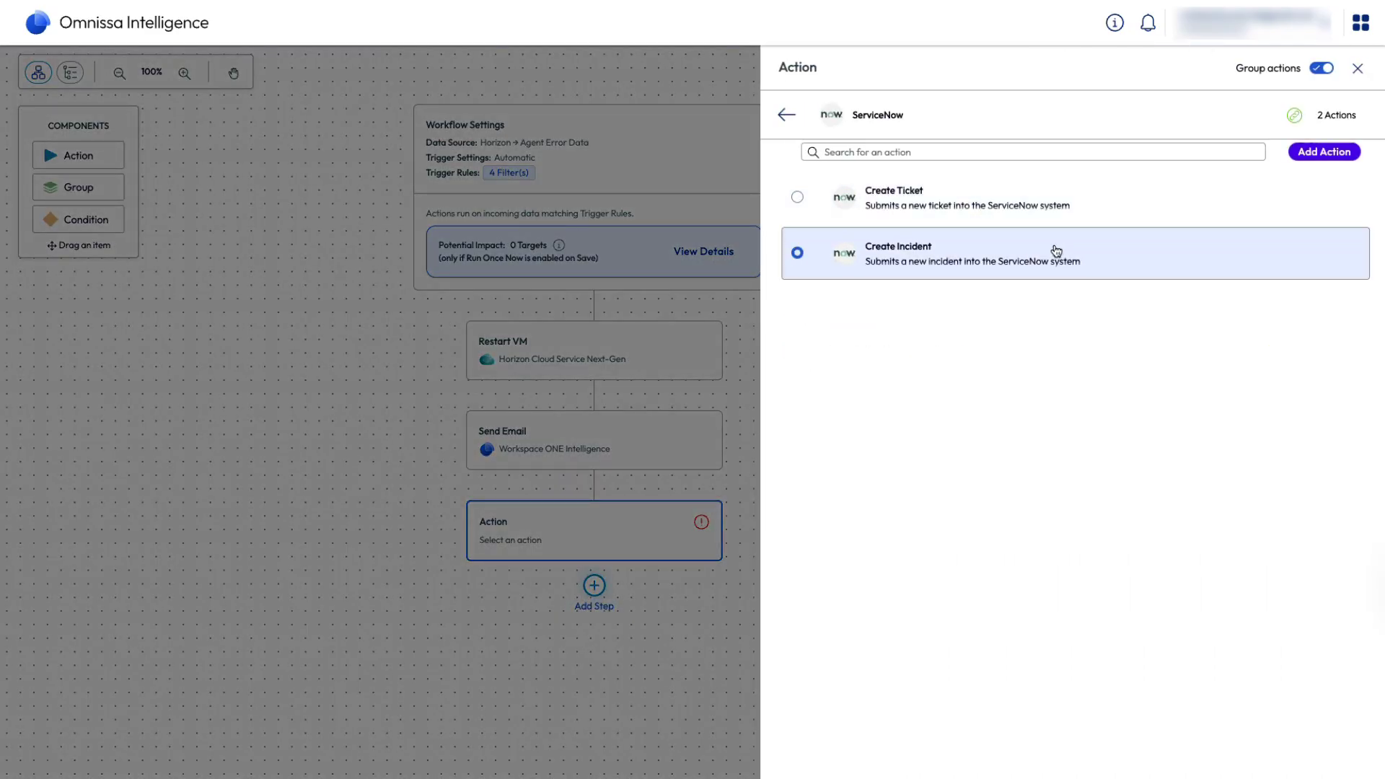
left_click(1323, 153)
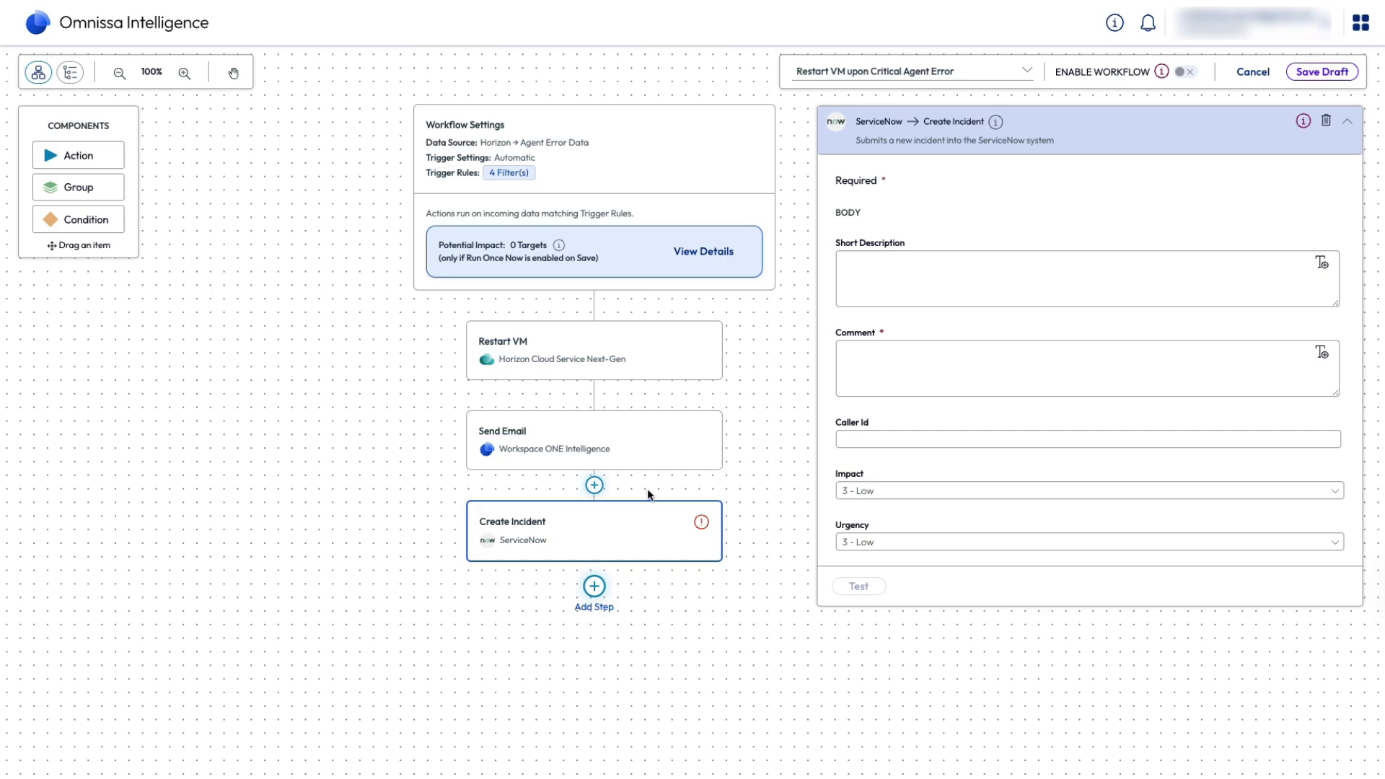
Copy the Send Email error details into the incident's Short Description and Comment fields.
left_click(594, 433)
key("ctrl+a")
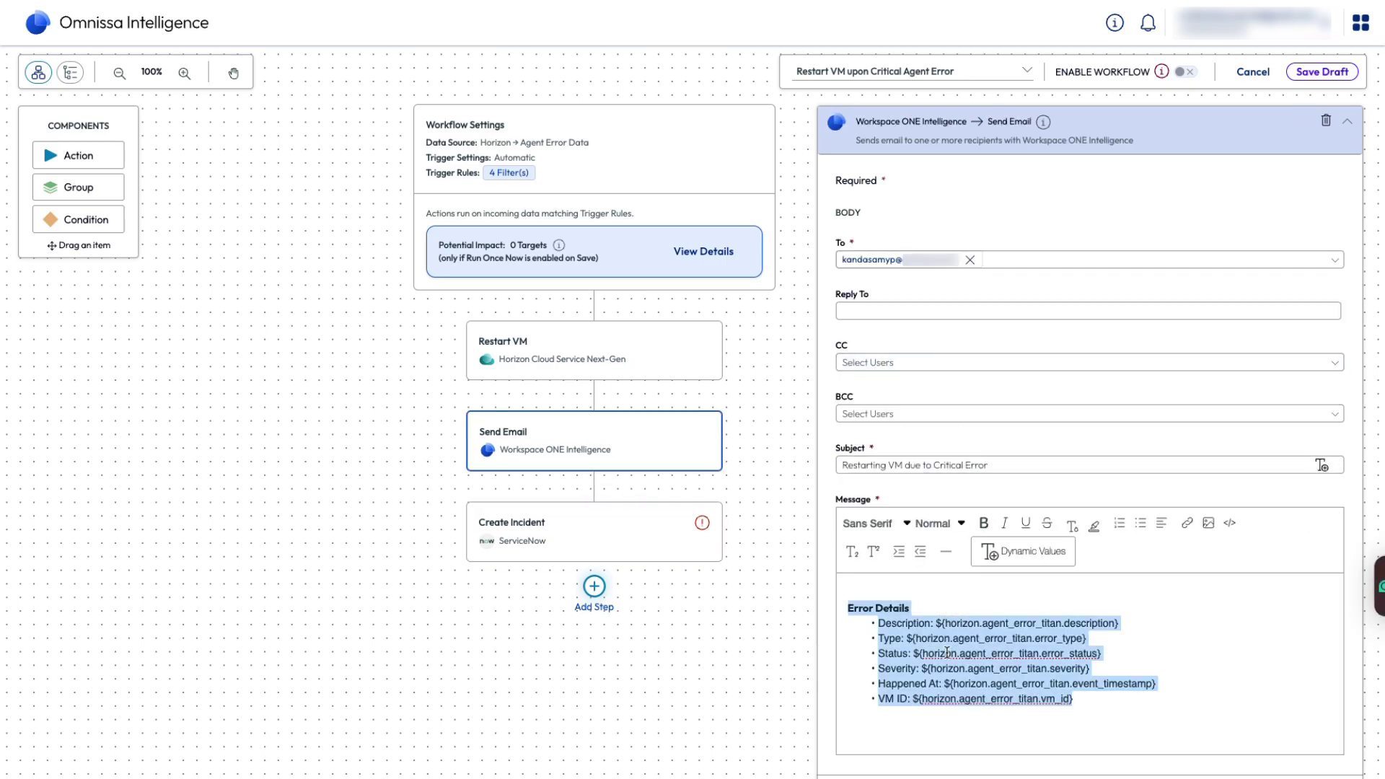
key("ctrl+c")
left_click(594, 530)
left_click(1082, 275)
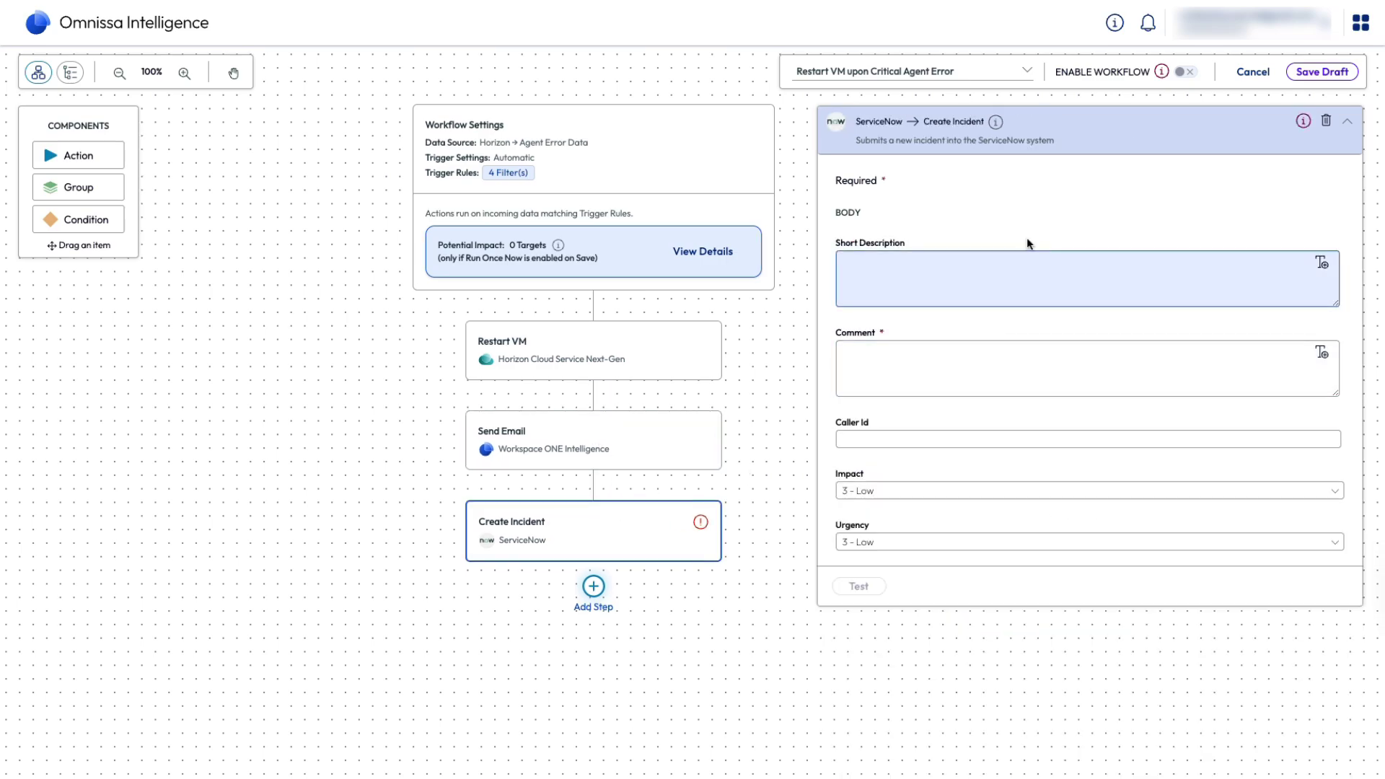
key("ctrl+v")
left_click(1082, 368)
key("ctrl+v")
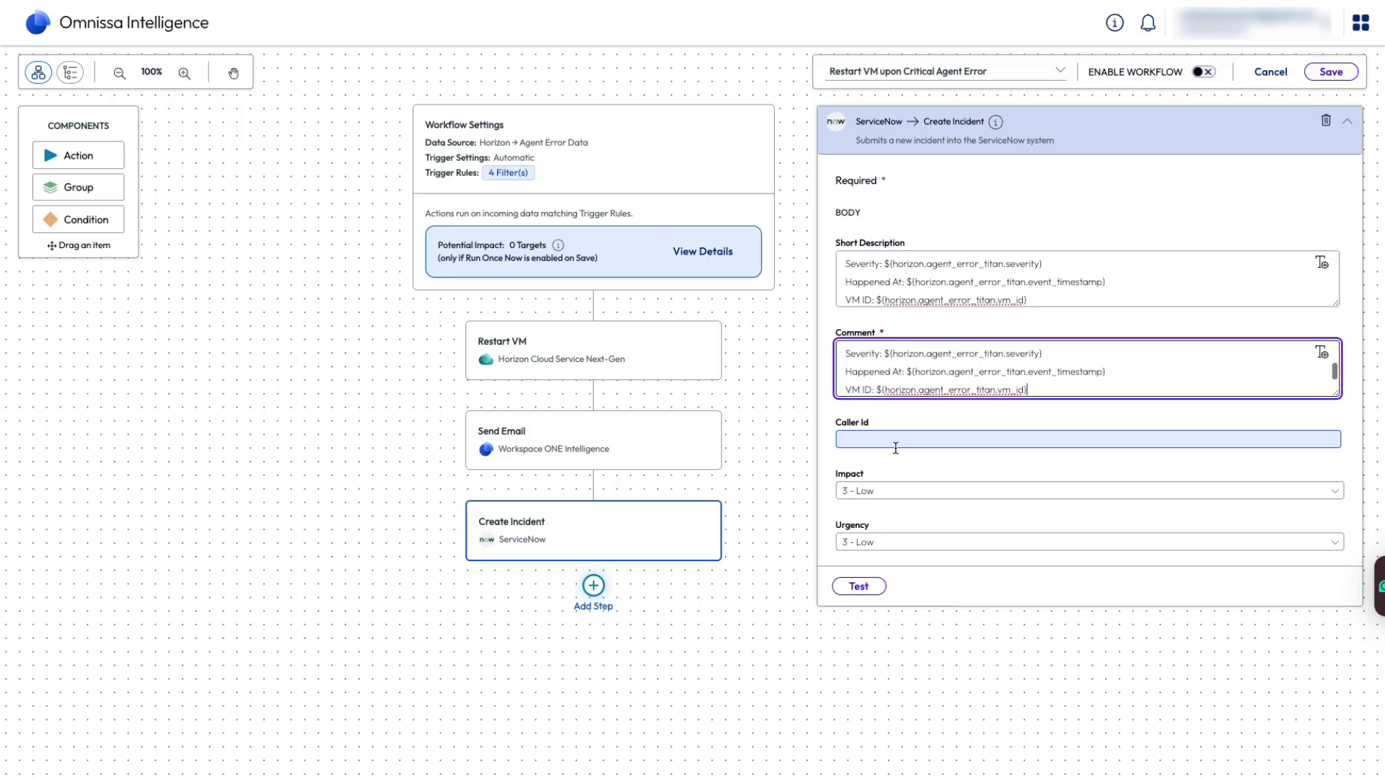
left_click(887, 440)
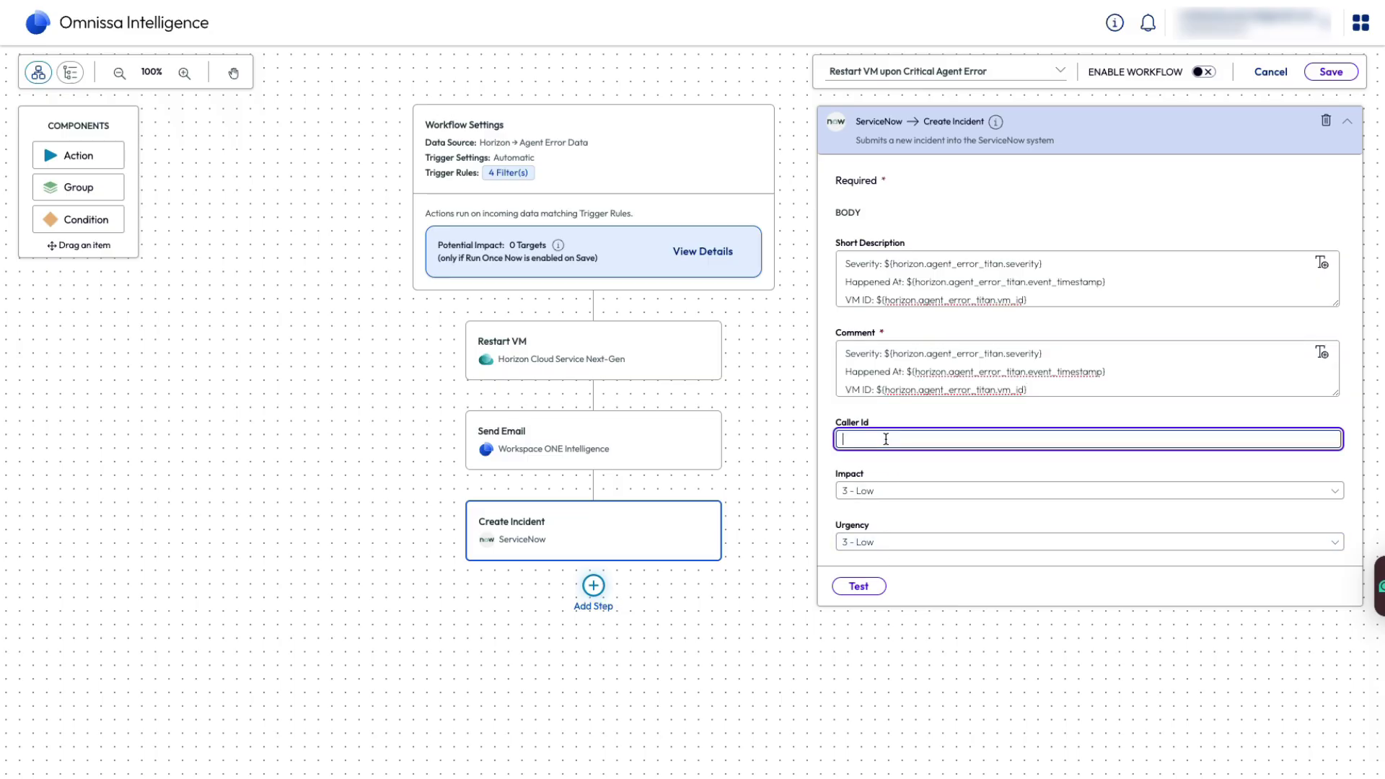
type("kandasi")
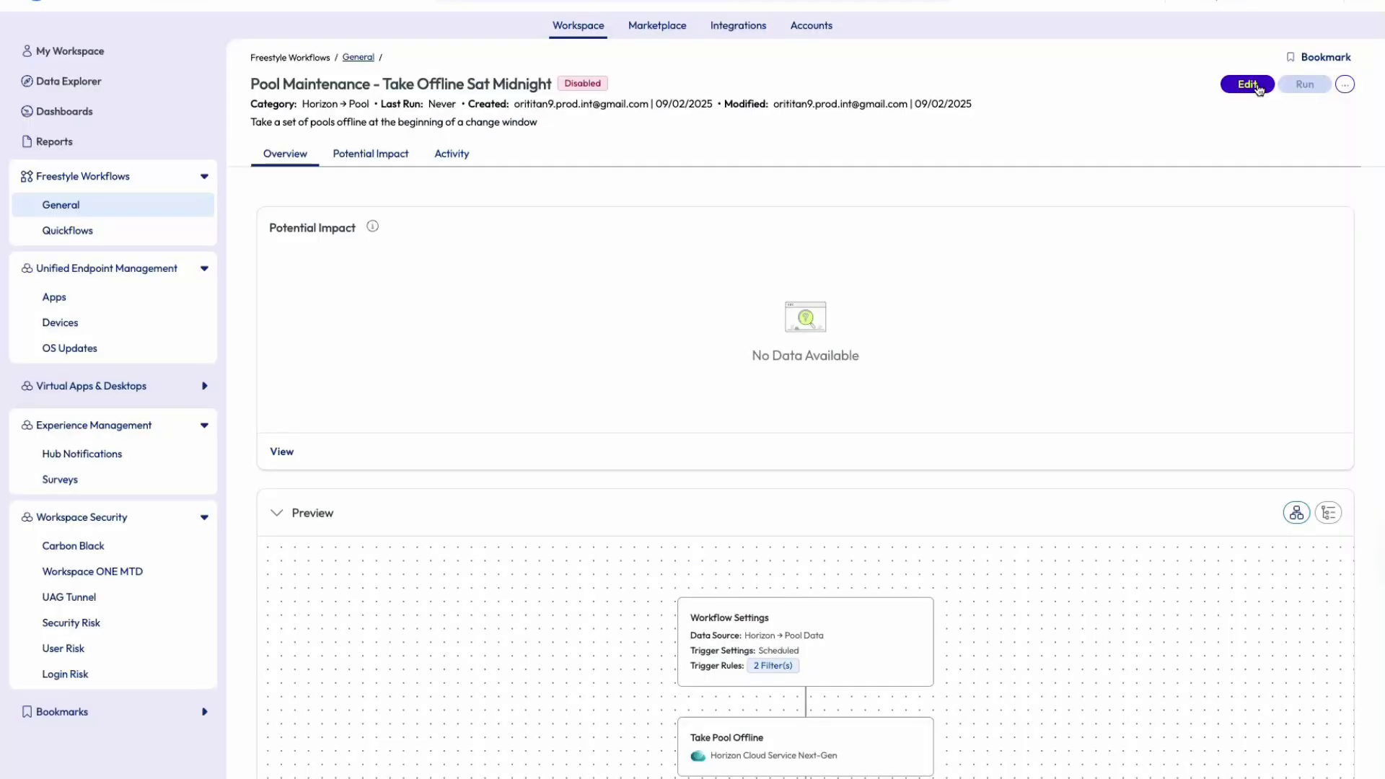
Edit the Pool Maintenance workflow and review its trigger filters and Take Pool Offline step.
left_click(1248, 85)
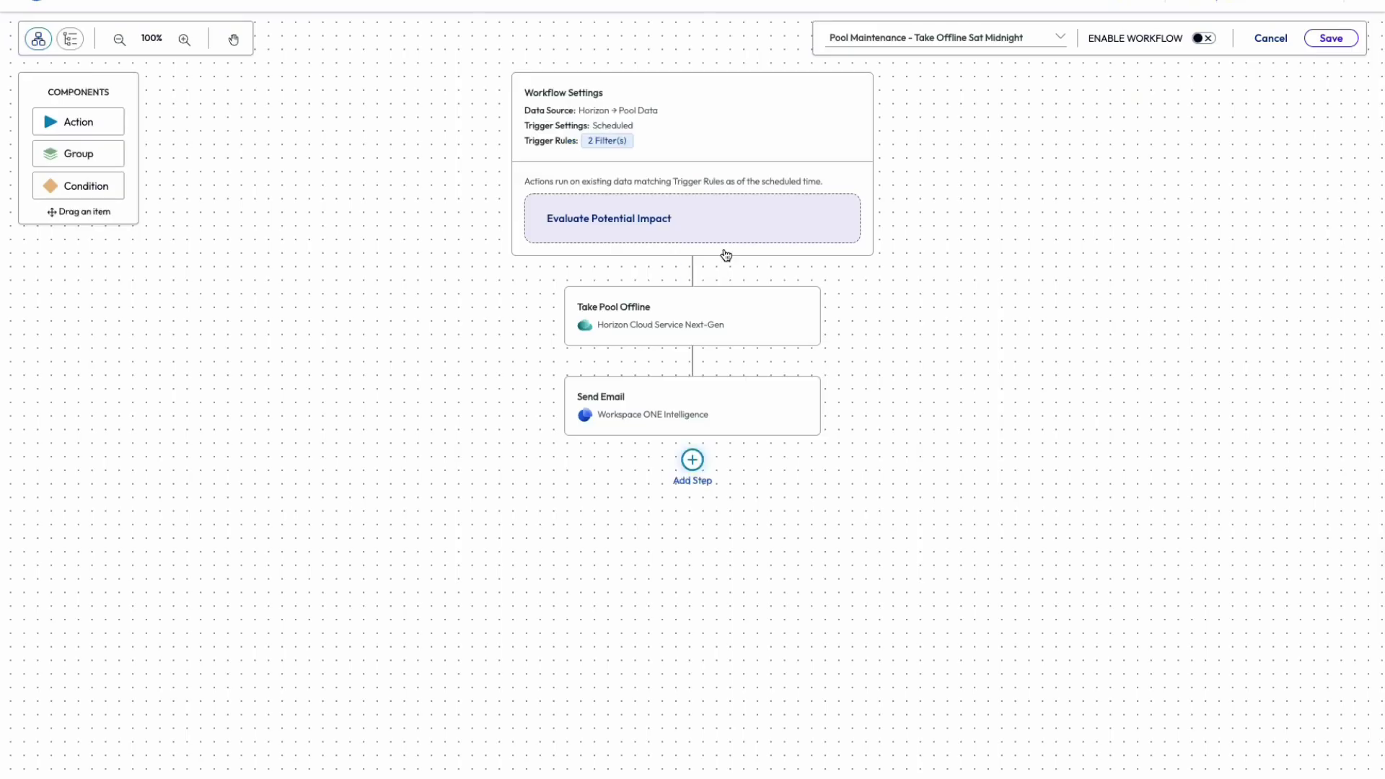
left_click(724, 146)
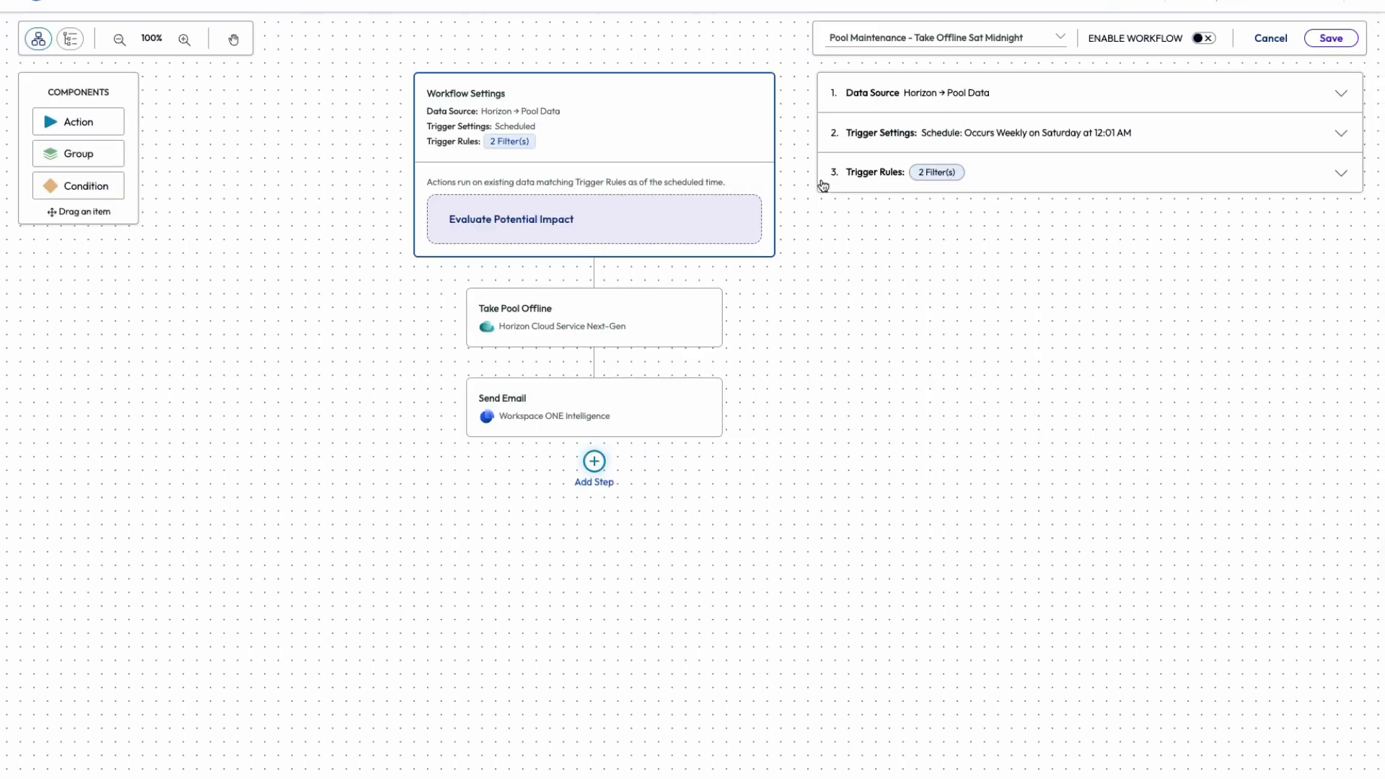
left_click(1025, 183)
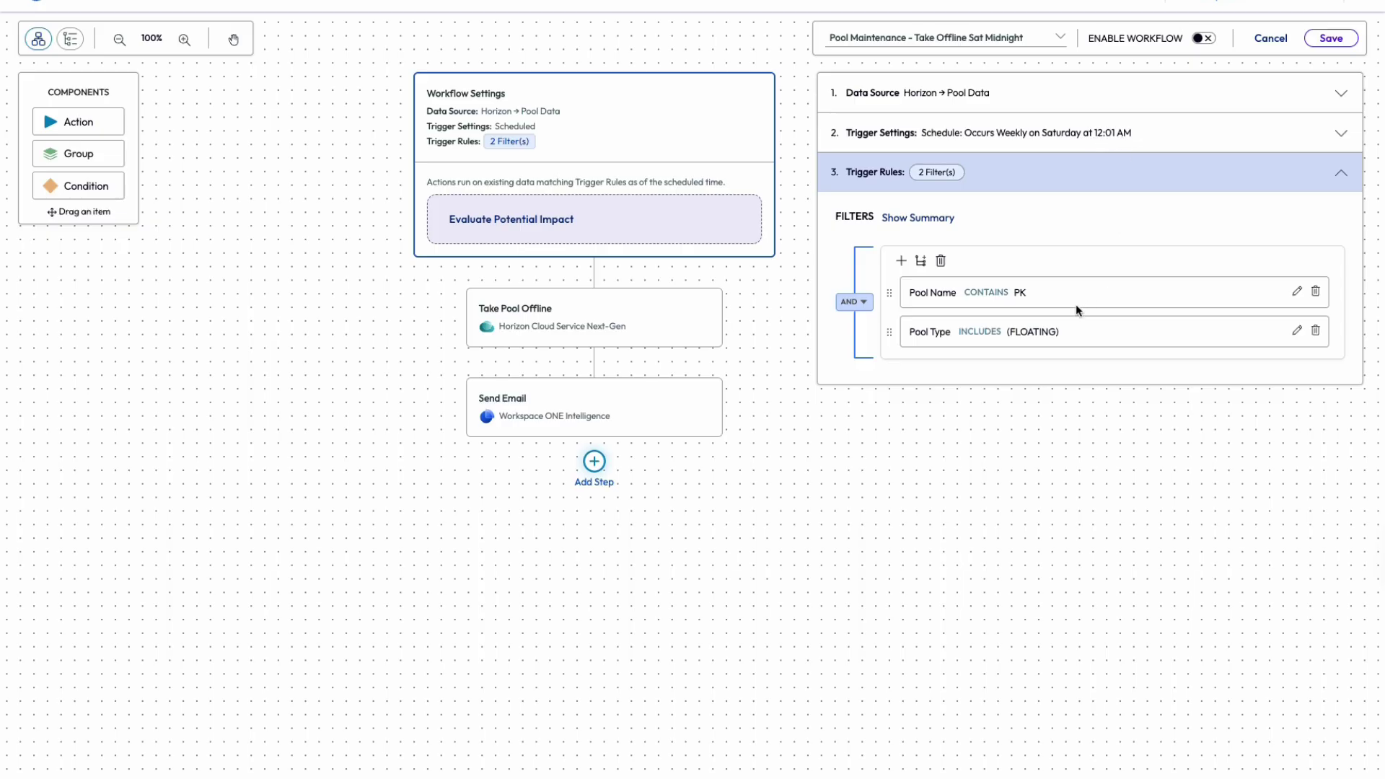
left_click(579, 325)
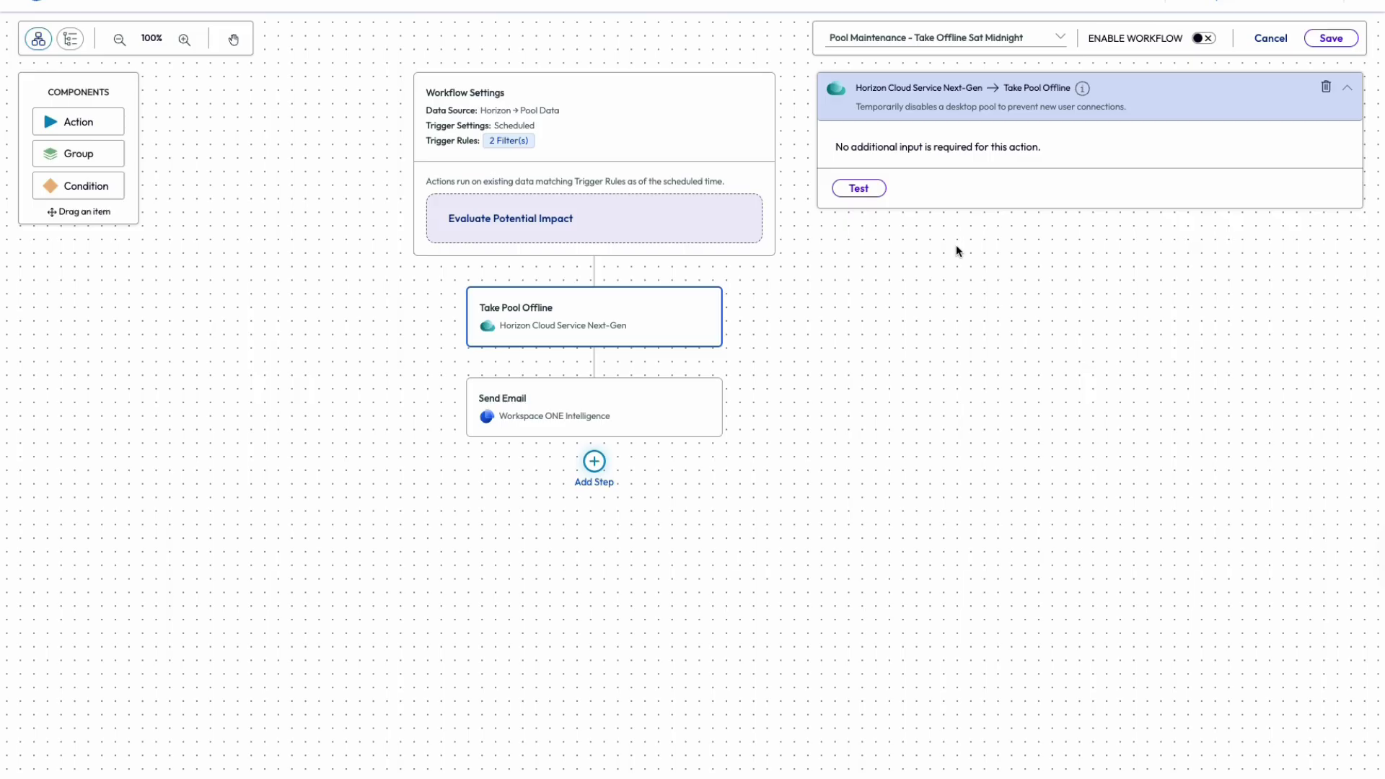
Convert the seven numbered lines in the Send Email message to bullets and save the workflow.
left_click(660, 417)
left_click(1040, 428)
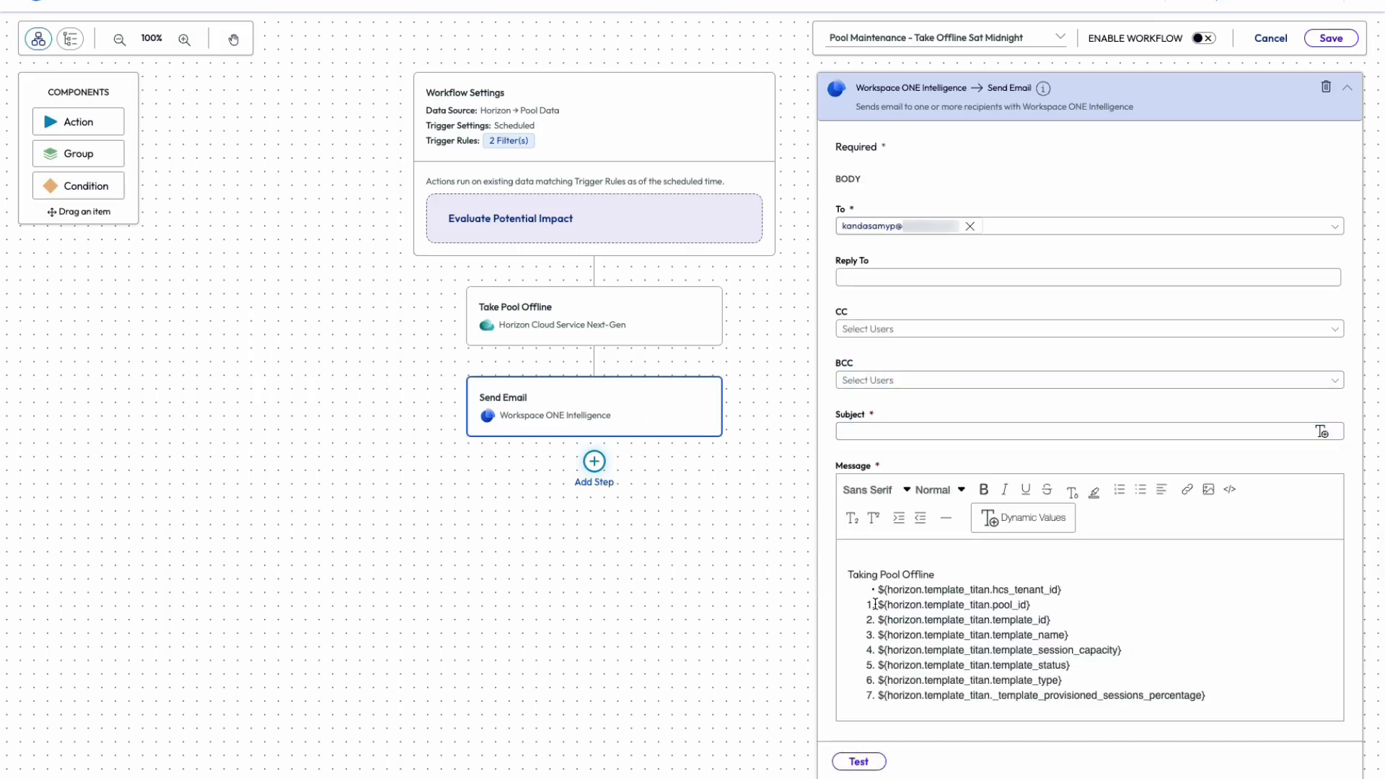
left_click_drag(875, 605, 906, 706)
key("ctrl+shift+8")
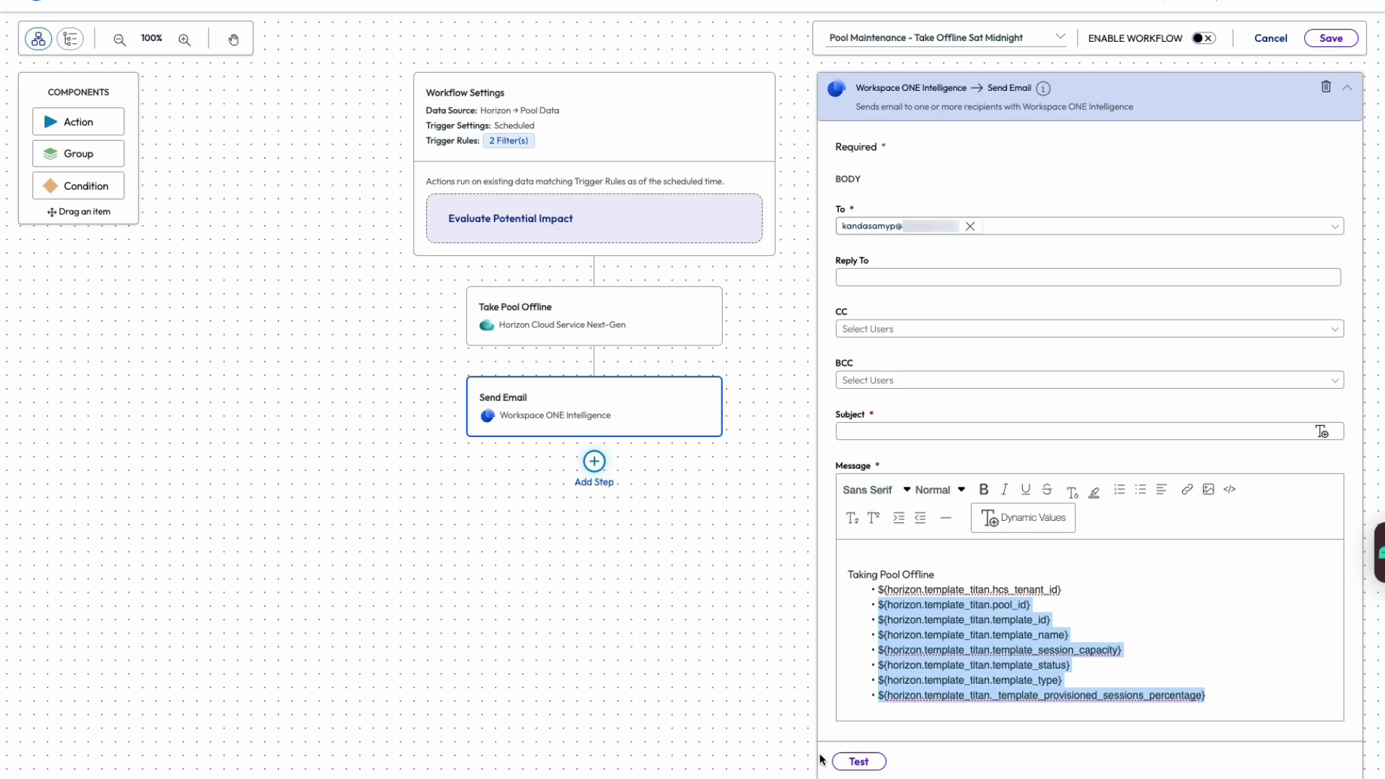
left_click(1332, 40)
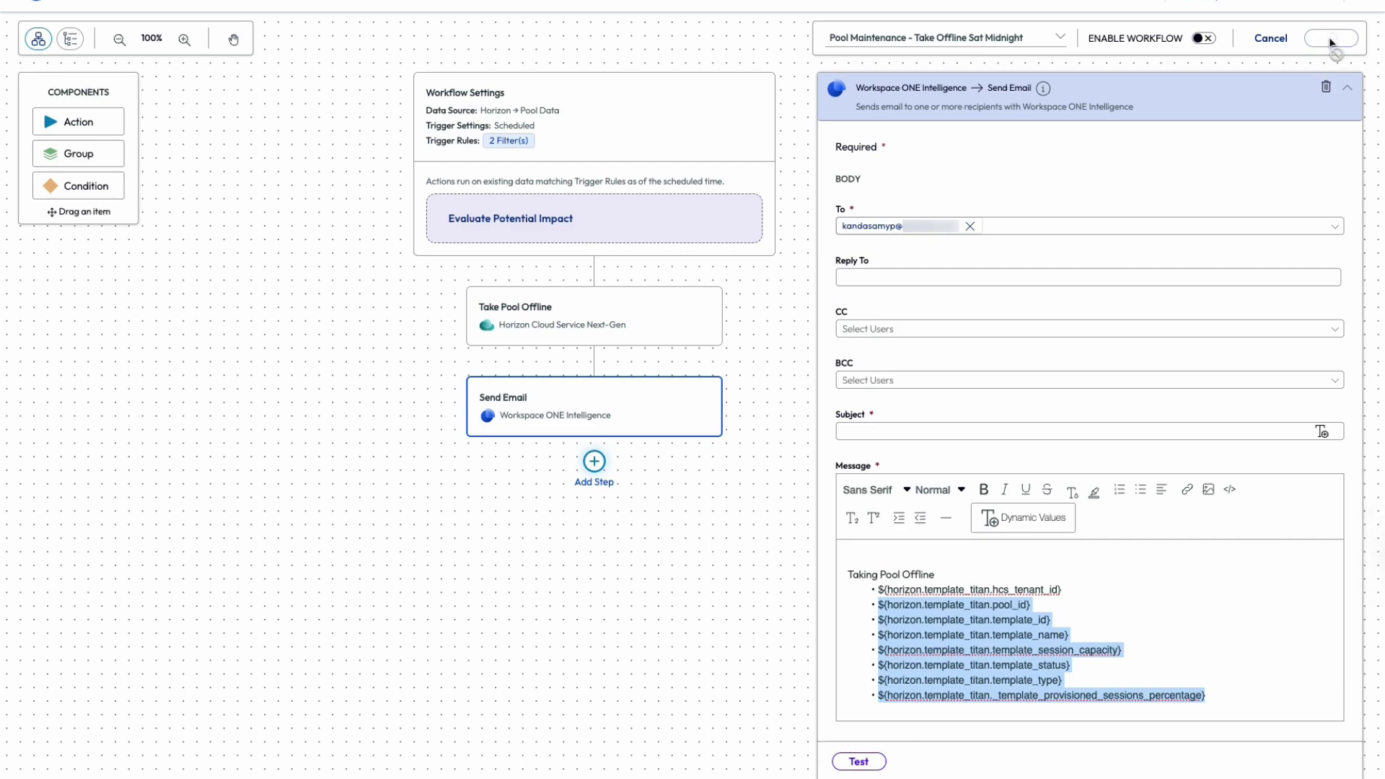